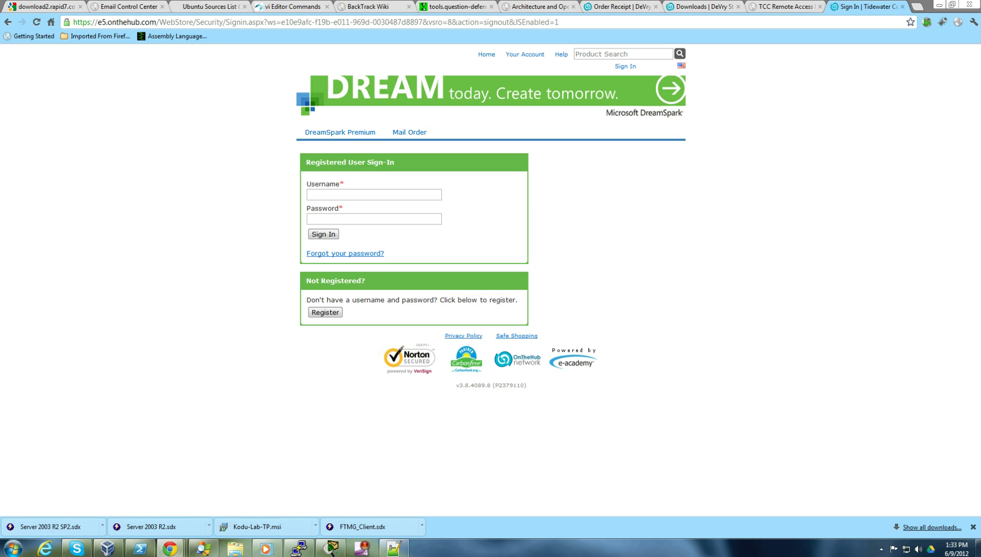
Step: Sign in to the DreamSpark web store with the account username and password
click(411, 195)
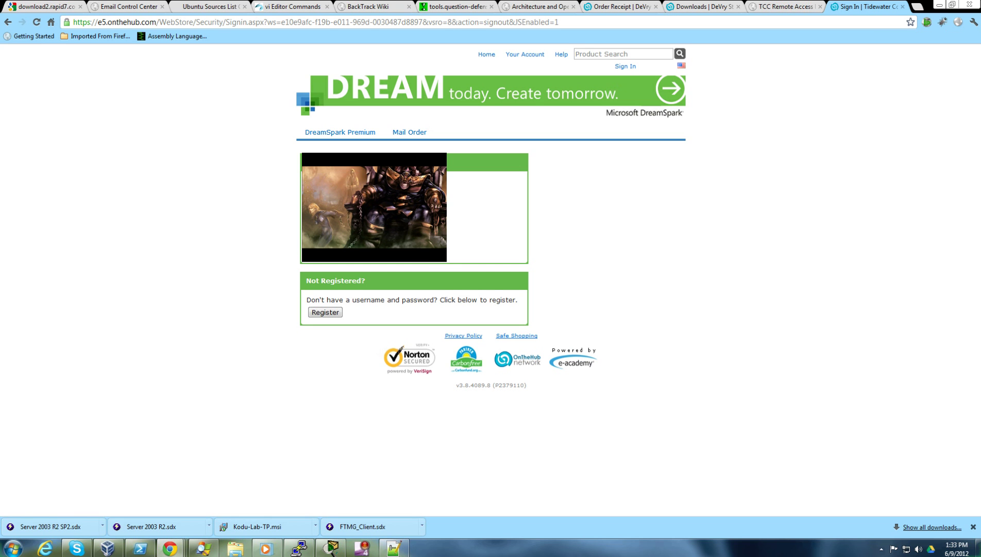
key(Return)
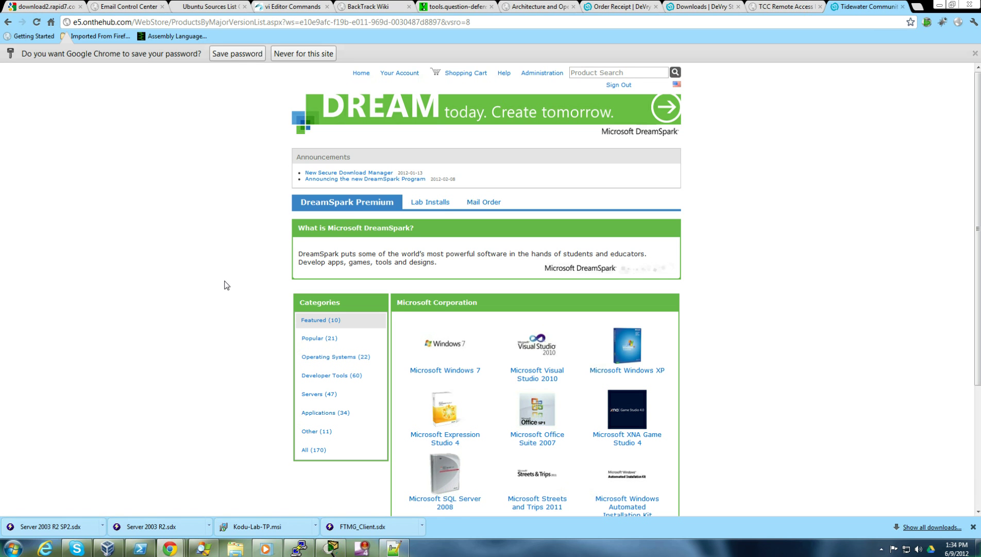
Step: List all product categories and open the Microsoft Windows Server 2003 product page
scroll(227, 285, down, 3)
click(308, 295)
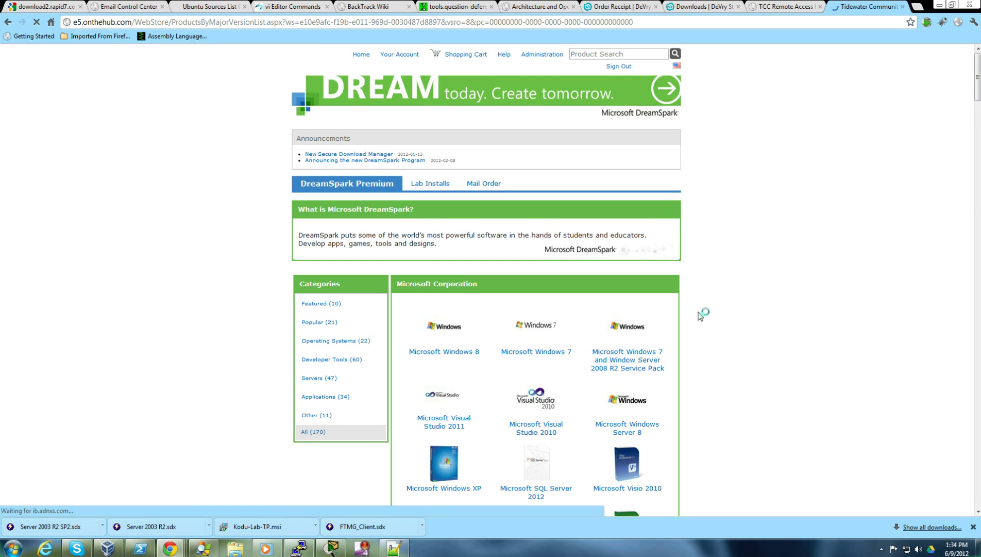
scroll(727, 310, down, 3)
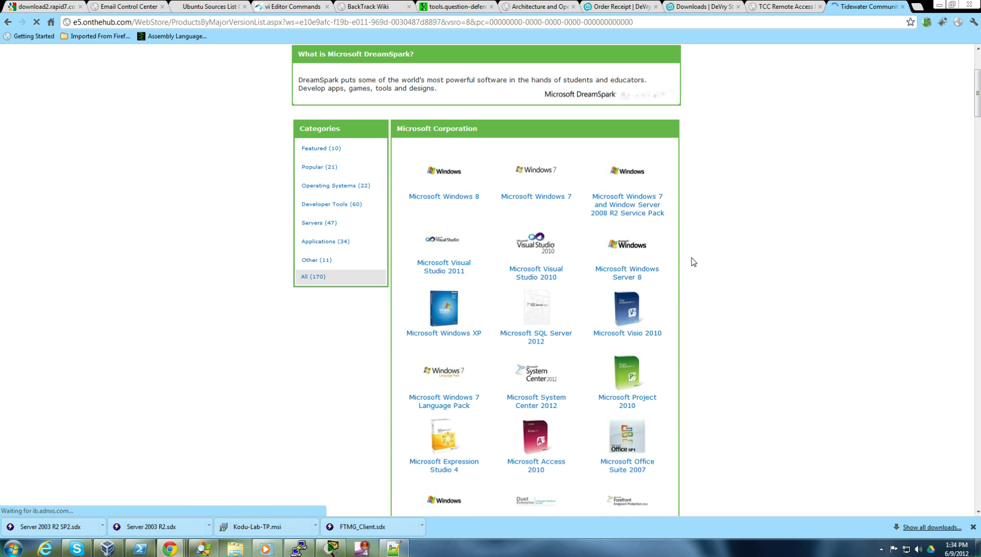
scroll(693, 259, down, 12)
scroll(694, 264, down, 11)
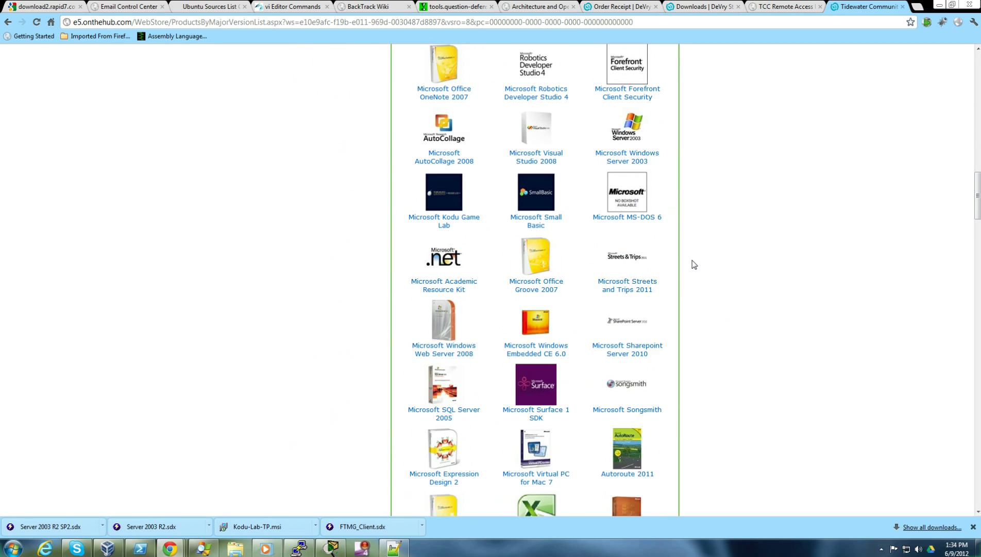
scroll(694, 263, up, 6)
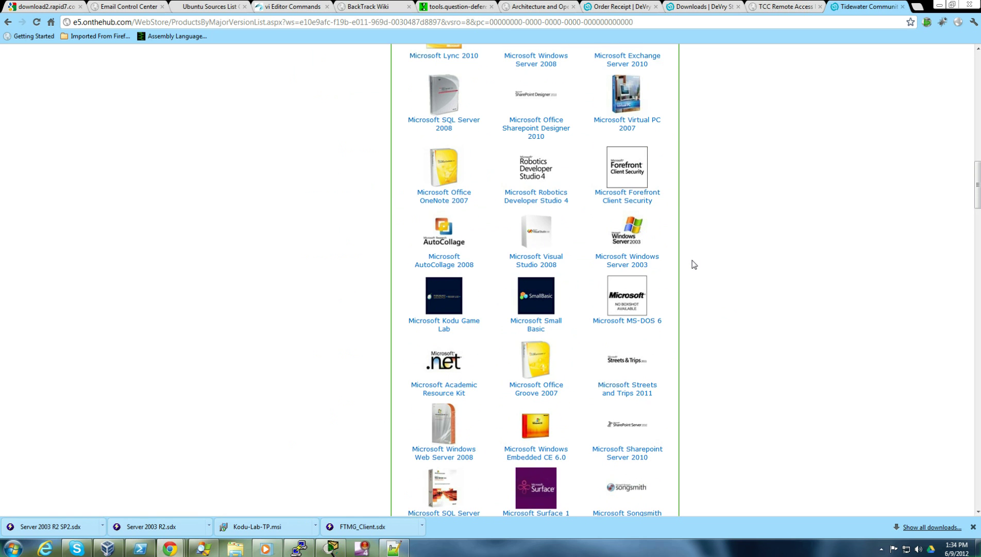
click(625, 256)
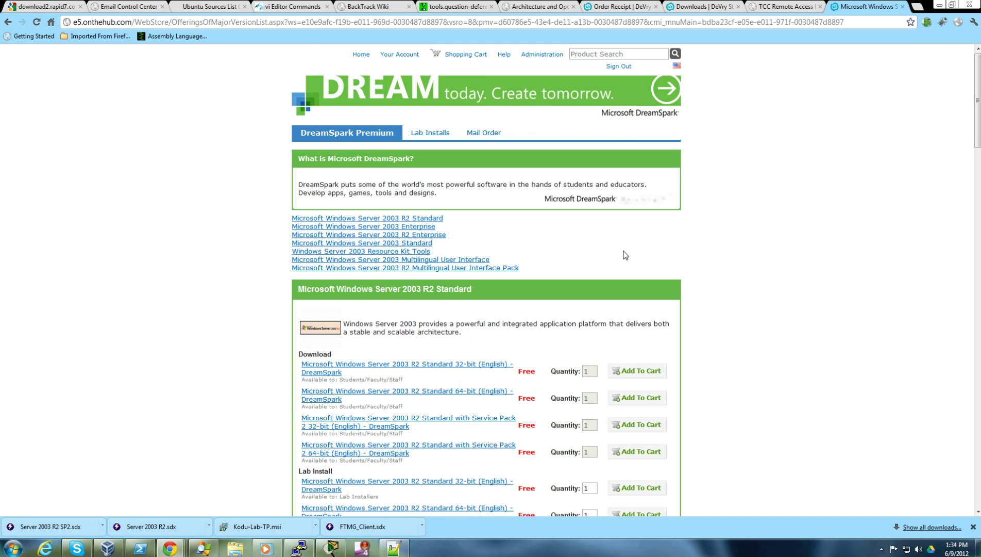
Step: Add the Lab Install version of Windows Server 2003 R2 Standard with Service Pack 2 32-bit to the cart and check out through the license agreement
scroll(733, 263, down, 2)
scroll(734, 262, down, 3)
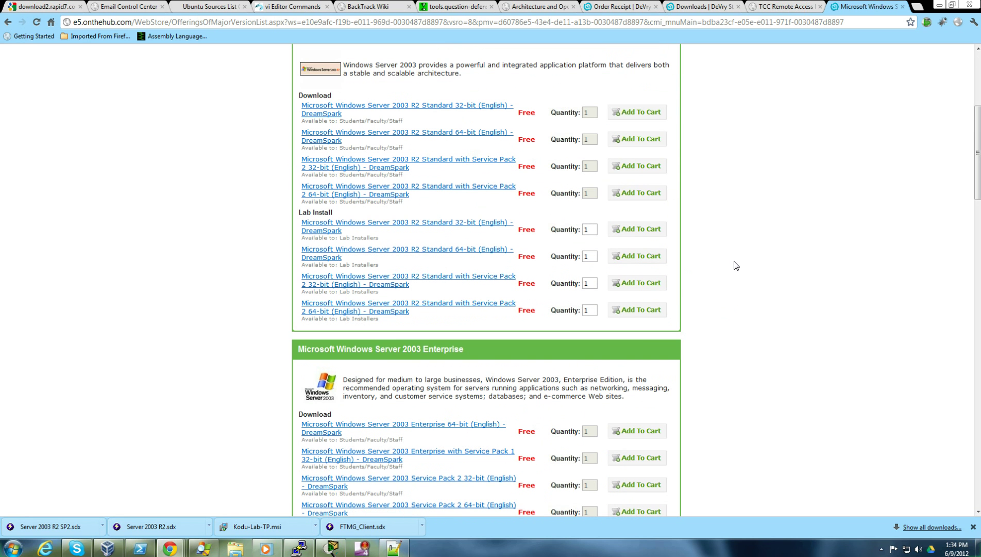
click(453, 279)
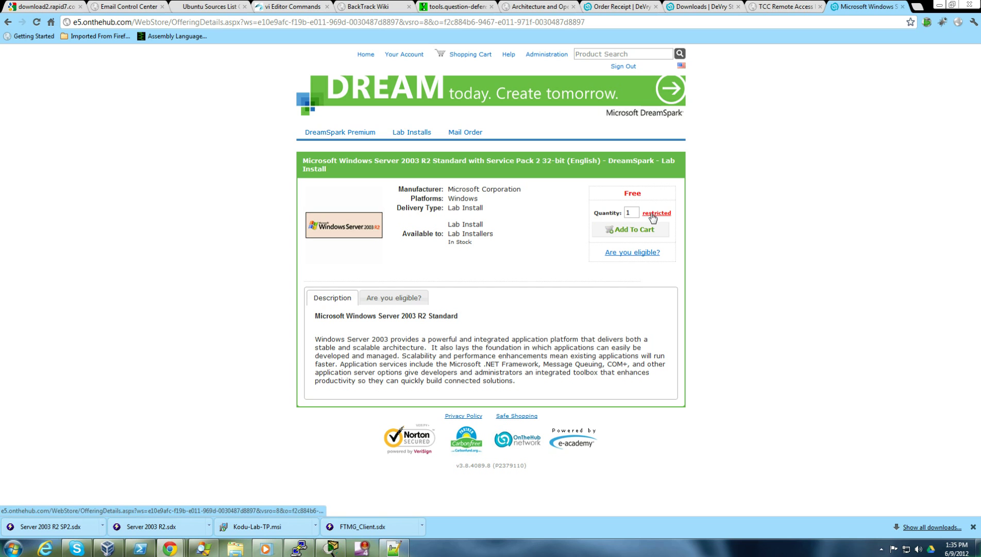
click(625, 230)
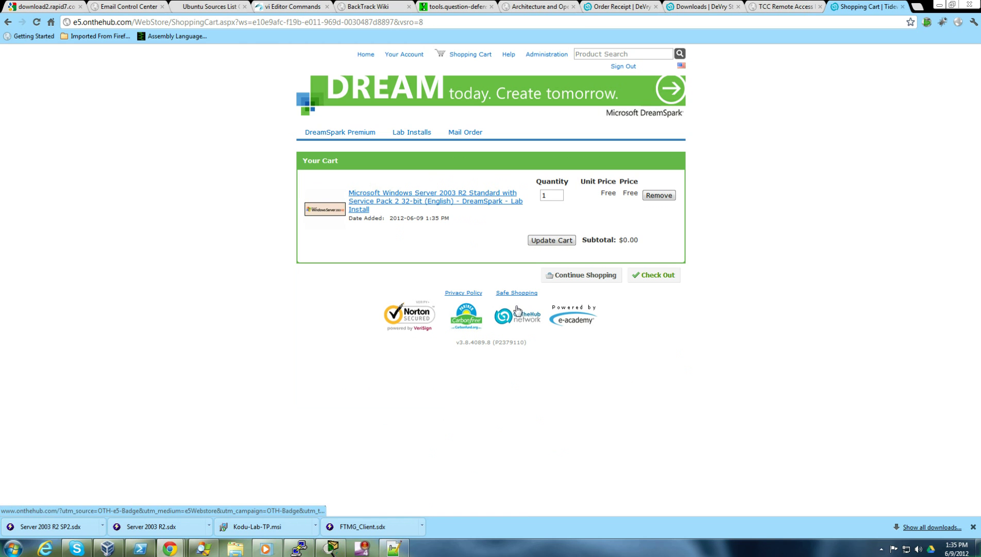
click(650, 275)
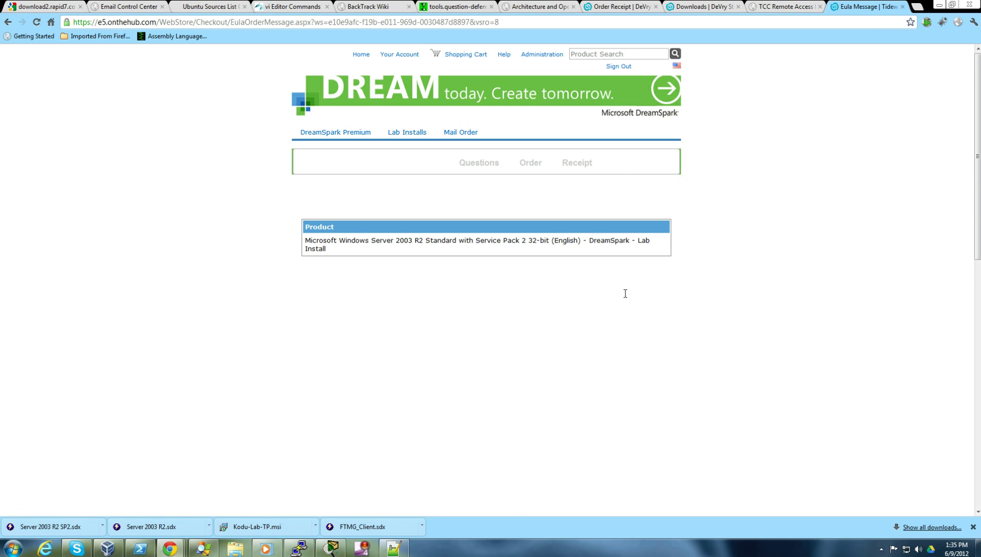
scroll(626, 293, down, 10)
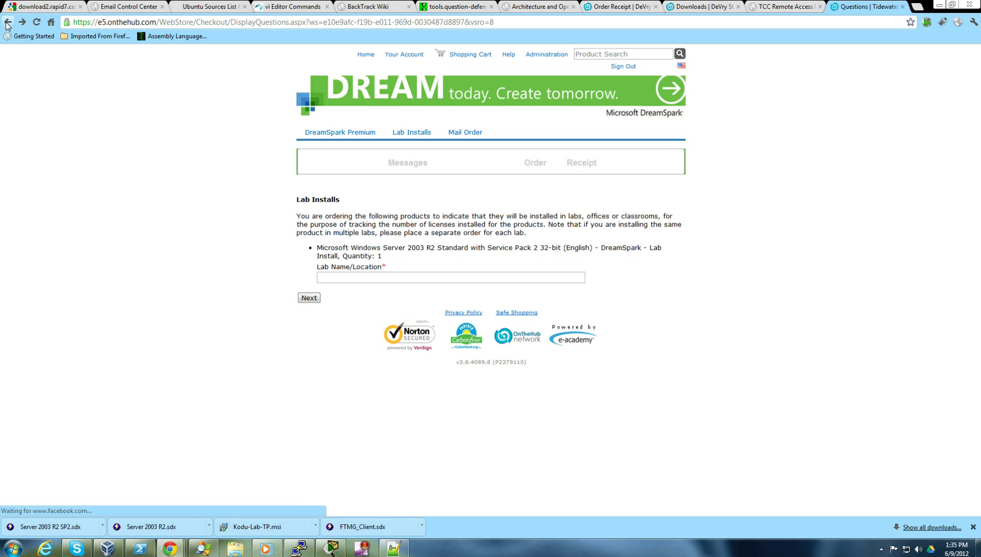
Step: Return to the Windows Server 2003 offerings and add the Download version of R2 Standard with Service Pack 2 32-bit to the cart
click(8, 22)
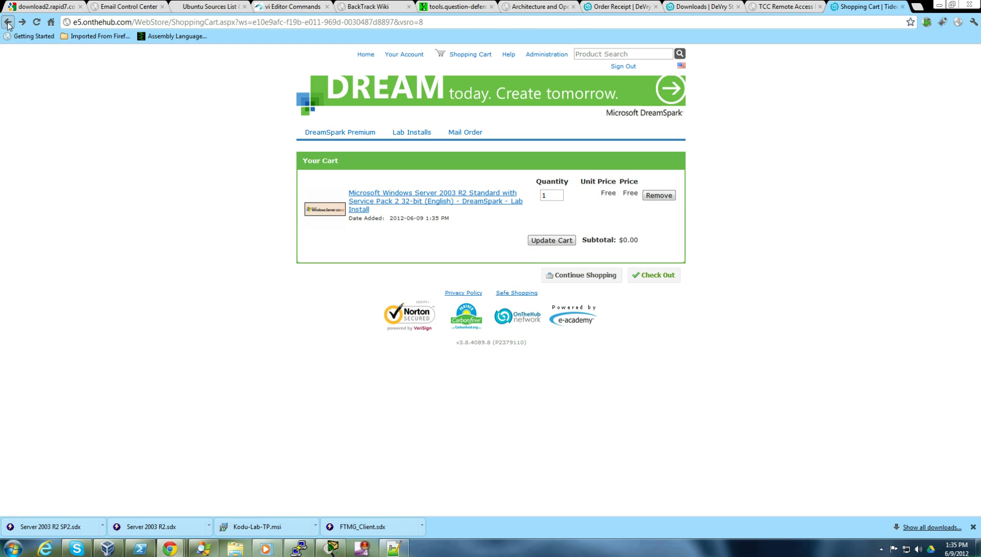
click(7, 23)
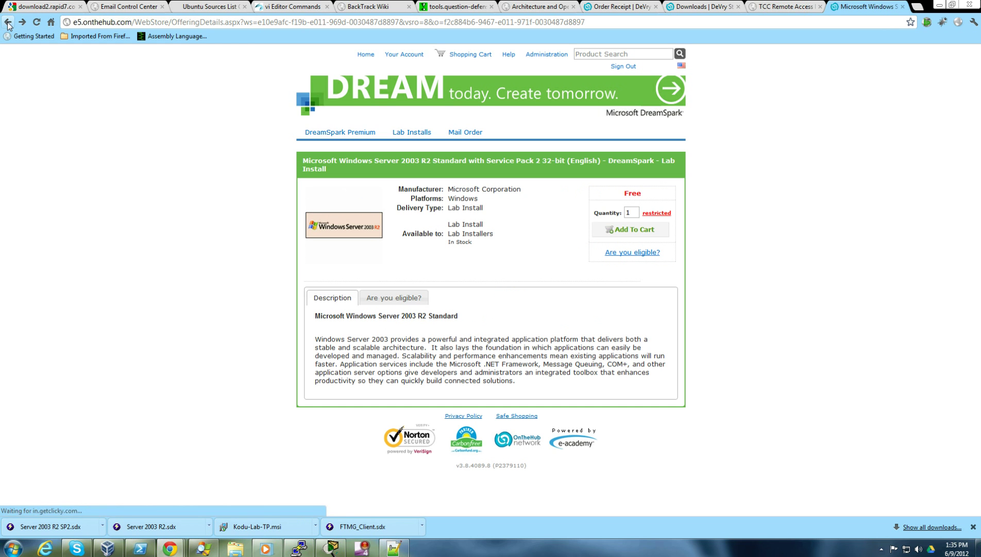
click(7, 22)
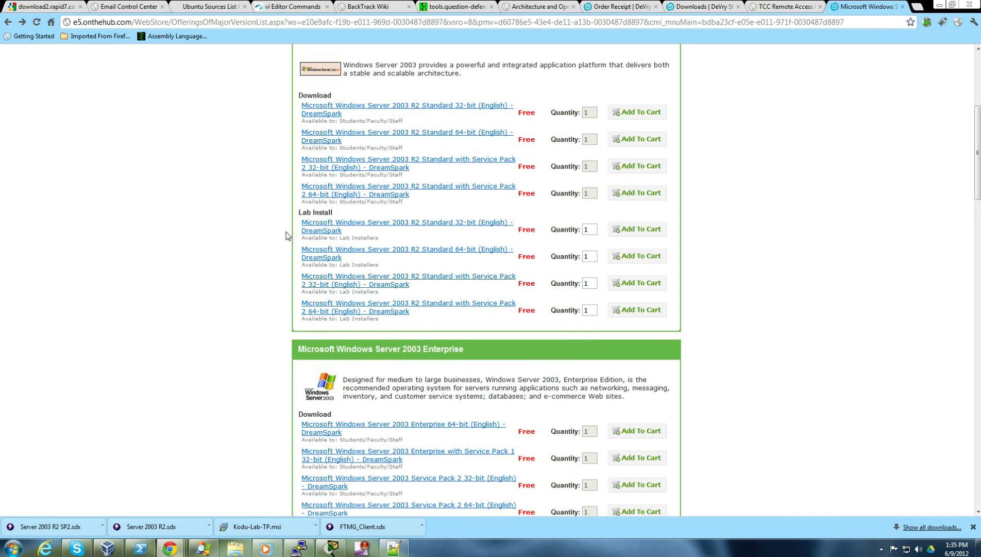
scroll(371, 254, up, 1)
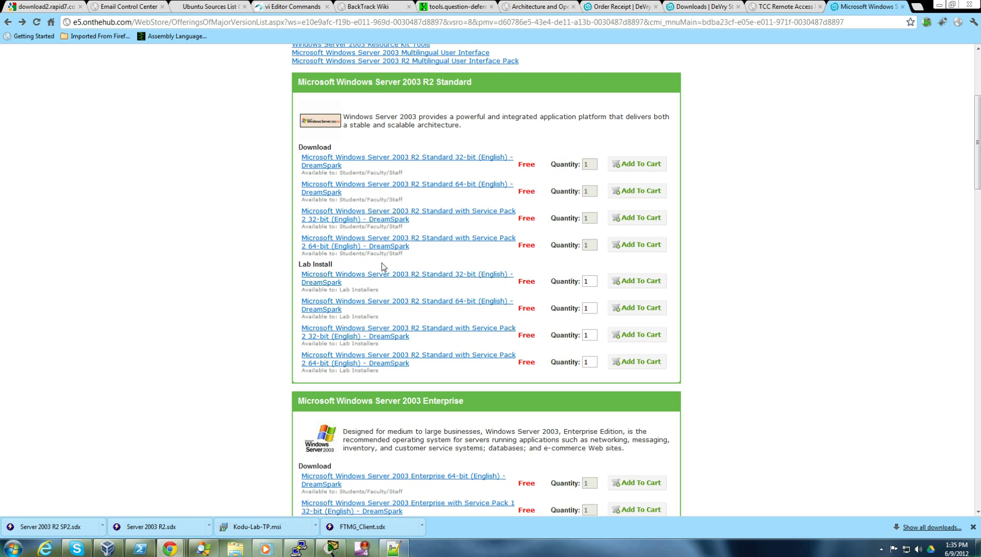
click(388, 217)
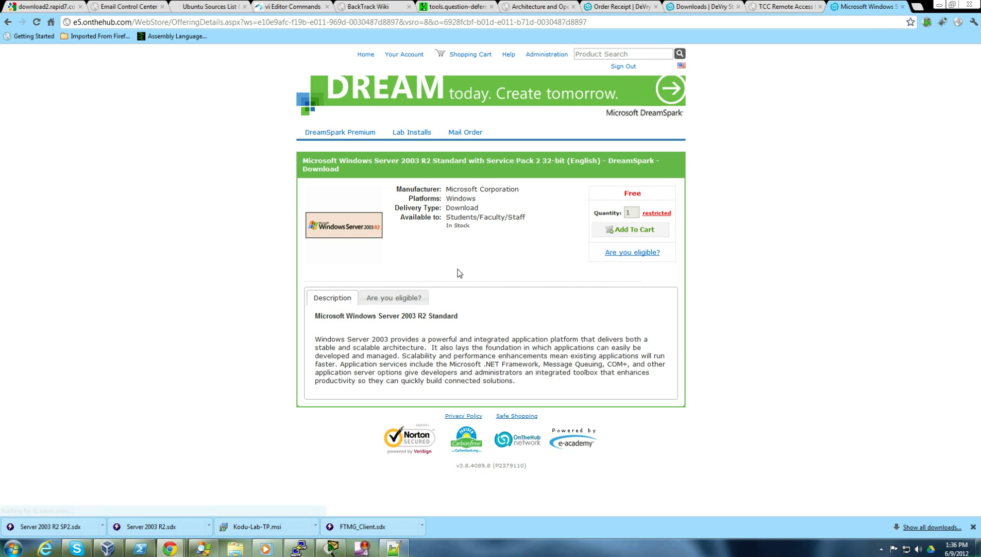
click(630, 229)
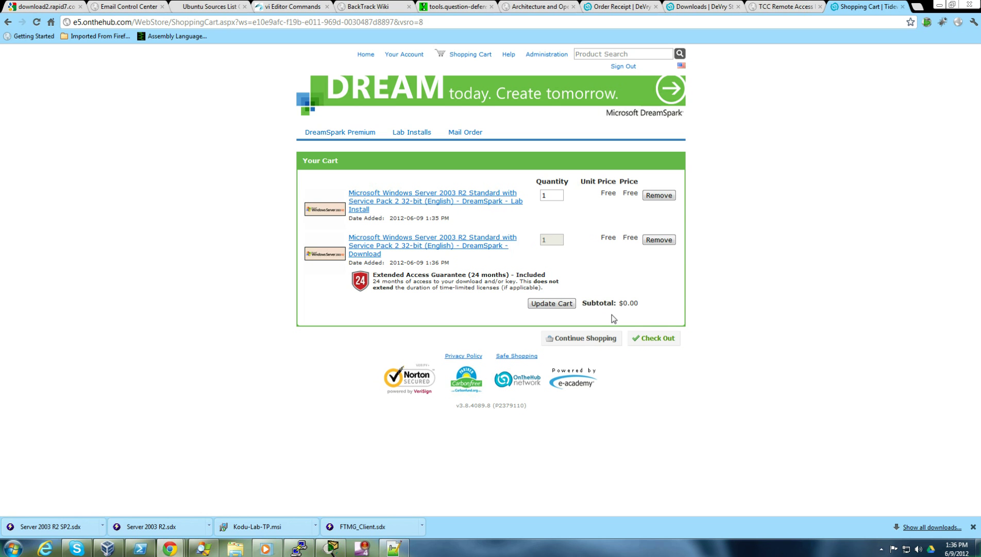
Step: Check out with both the Lab Install and Download items and accept the license agreement
click(653, 339)
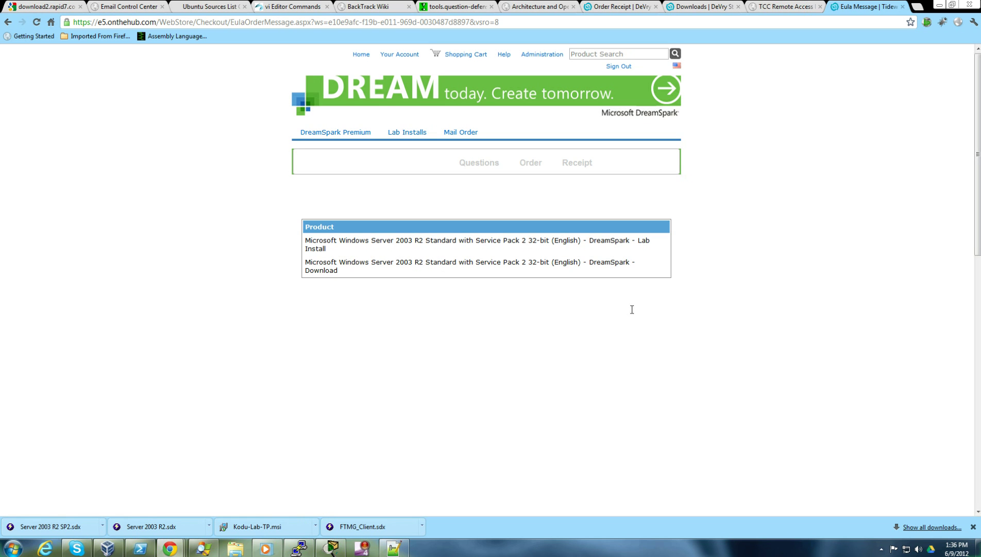
scroll(552, 276, down, 8)
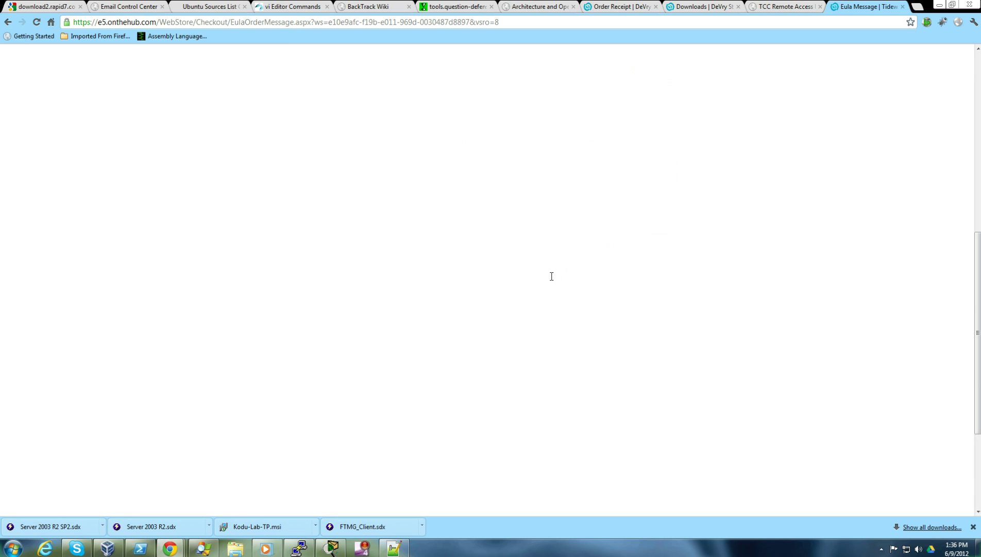
scroll(552, 276, down, 5)
click(509, 439)
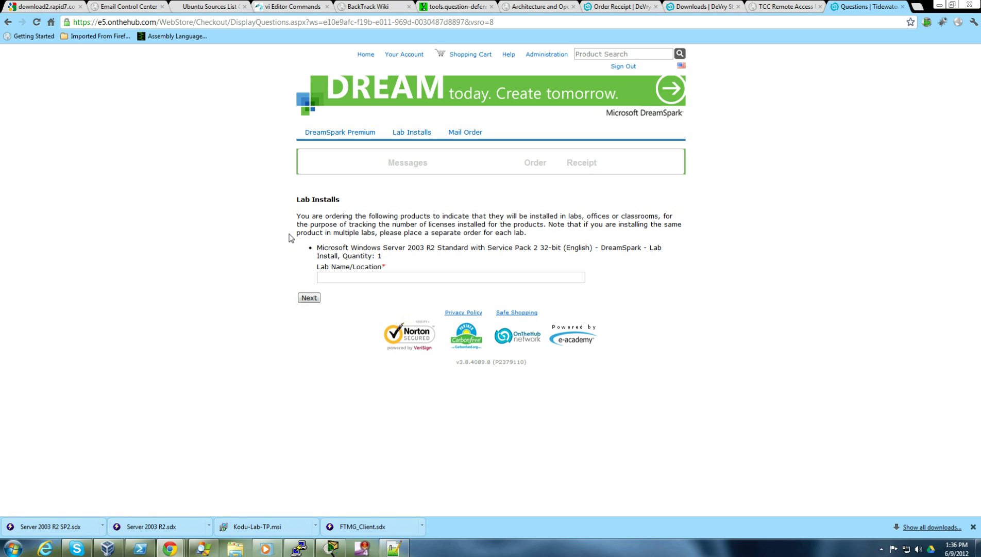
Step: Return to the shopping cart and remove the Lab Install item
click(10, 23)
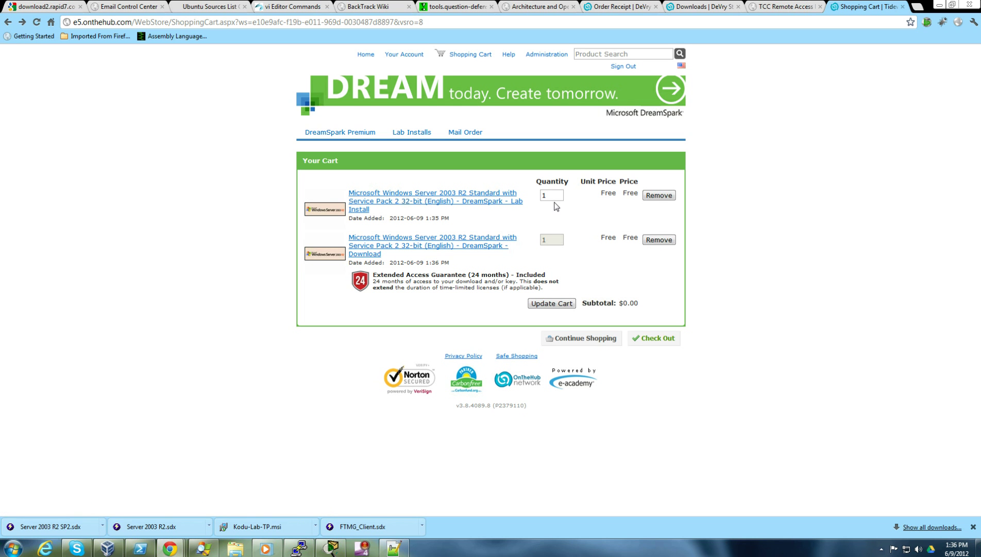
double_click(552, 195)
text(0)
click(670, 196)
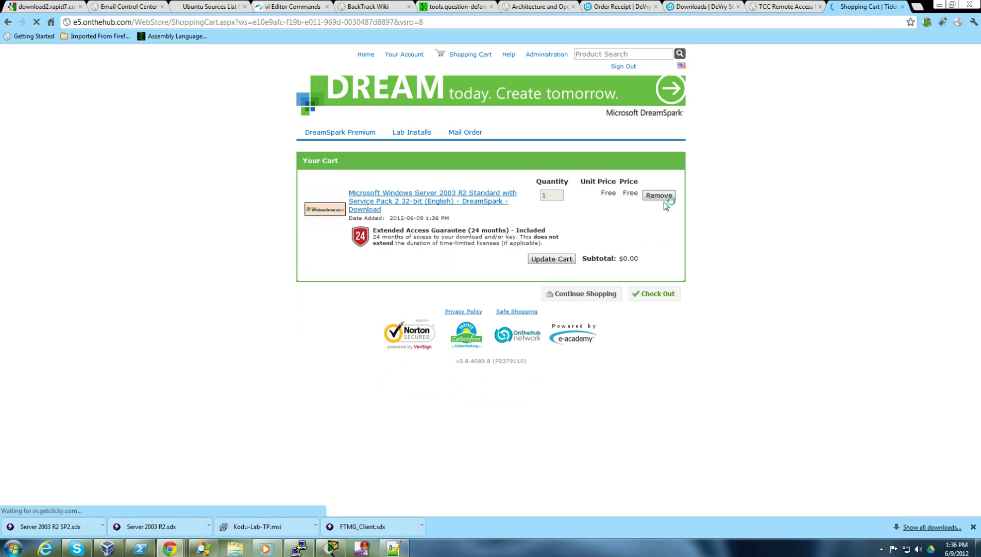
Step: Check out with the Download item, accepting the license agreement and proceeding with the order
click(672, 296)
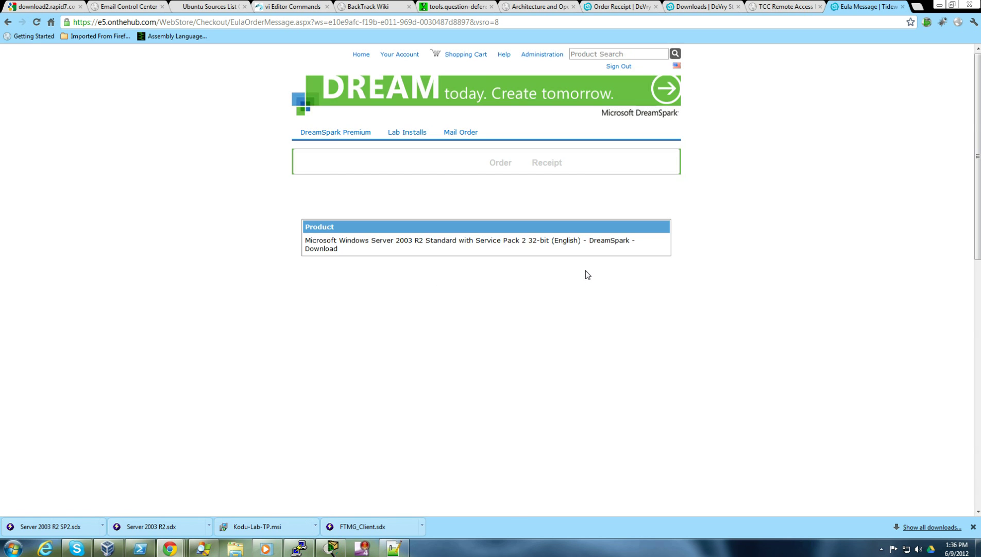
scroll(581, 279, down, 10)
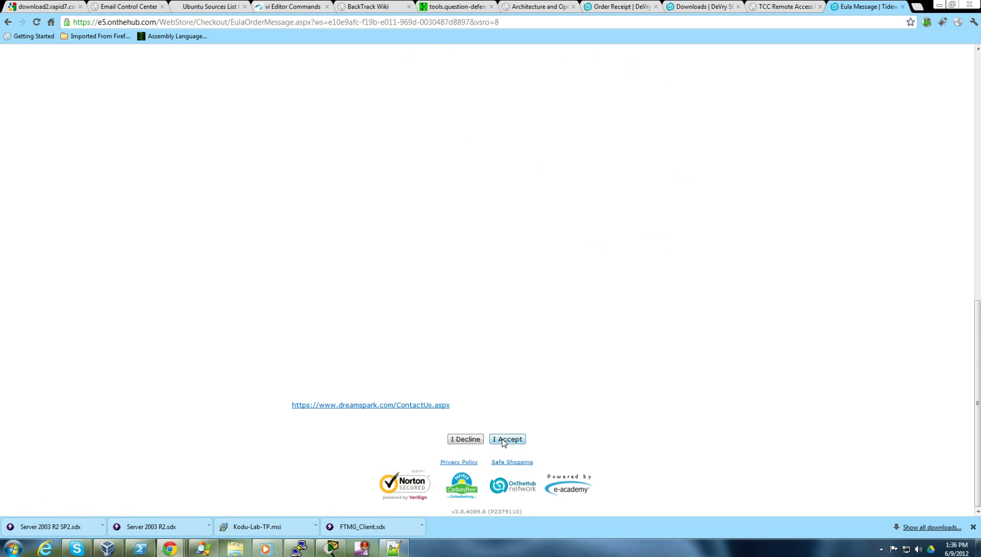
click(504, 439)
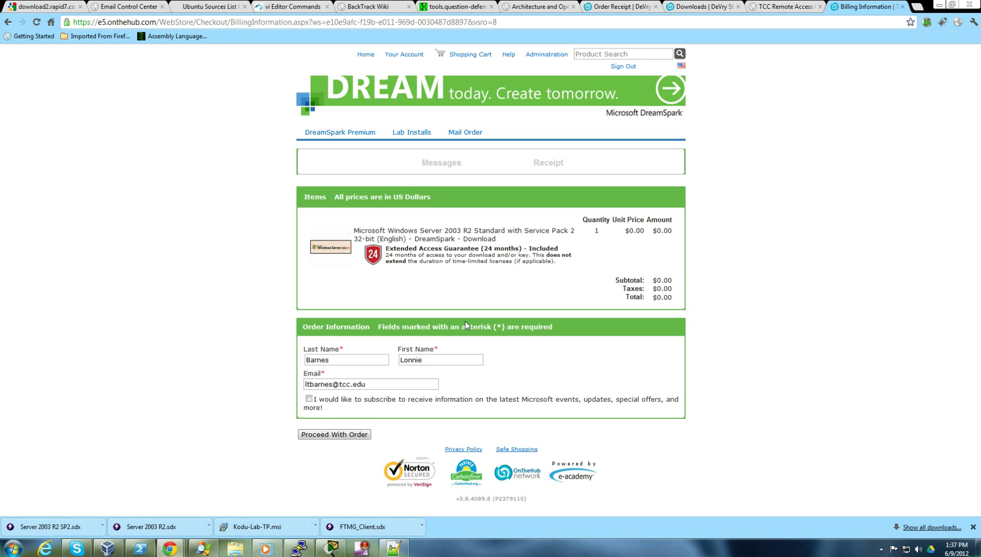
click(332, 436)
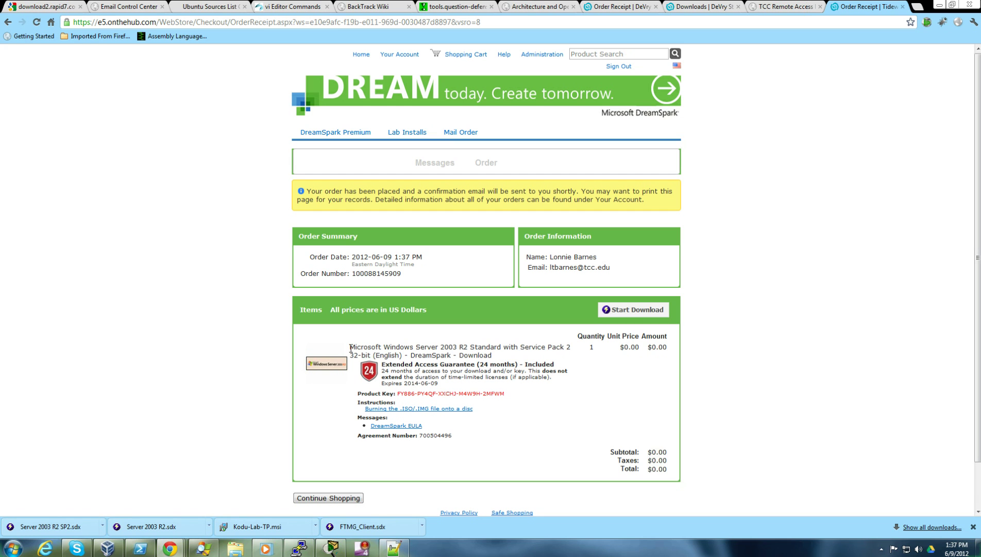
Step: Copy "Microsoft Windows Server 2003 R2 Standard with Service Pack 2 32-bit" from the receipt onto a new Notepad++ line, followed by a hyphen
drag(350, 347, 371, 355)
key(ctrl+c)
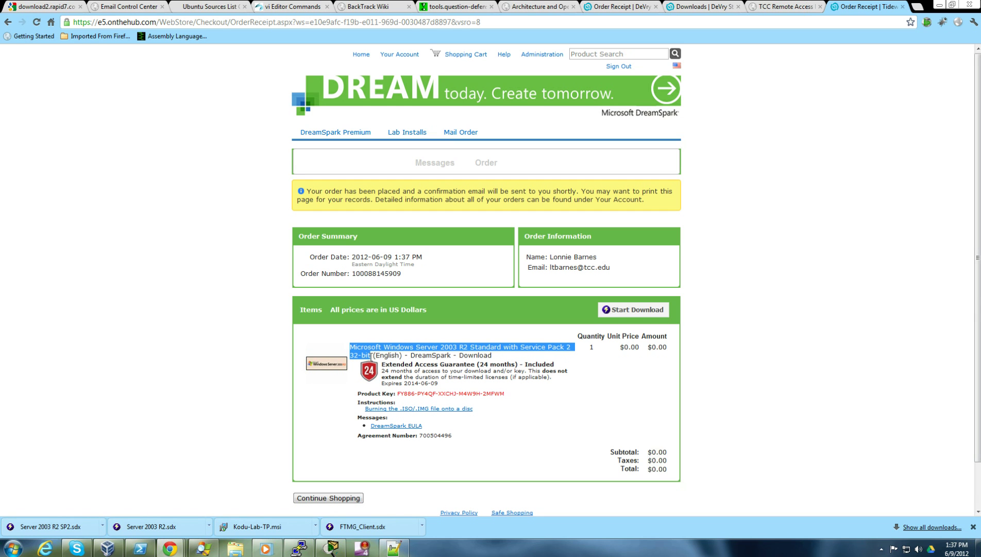
click(393, 548)
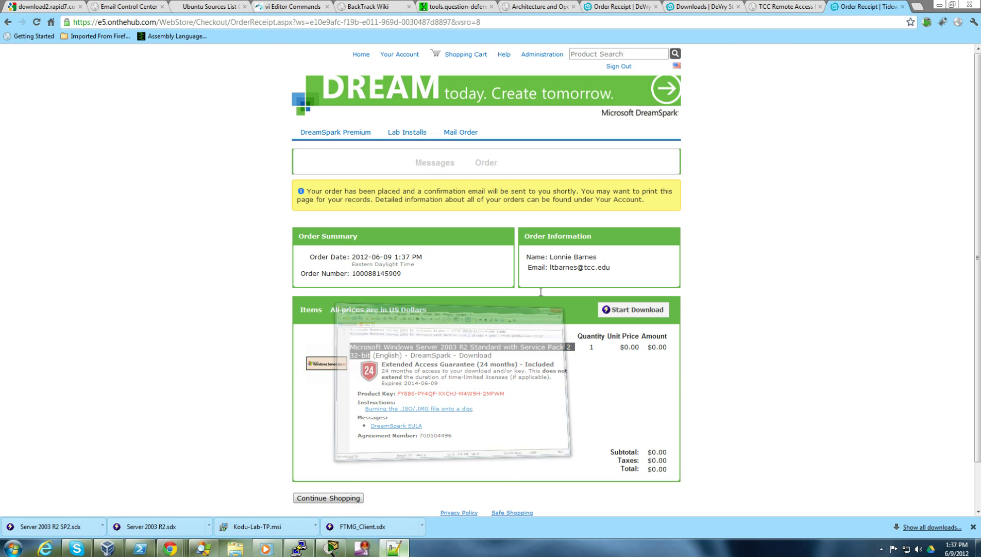
key(Return)
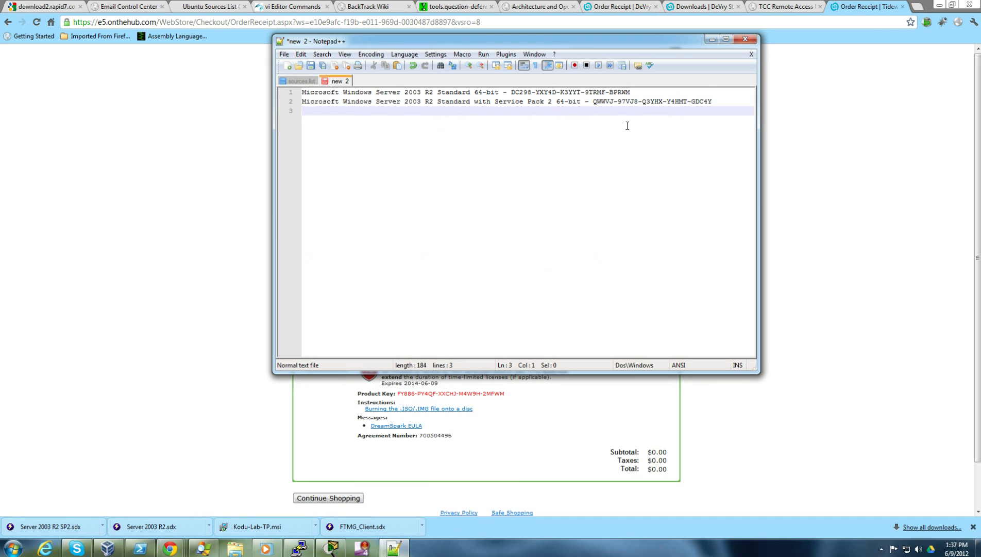
key(ctrl+v)
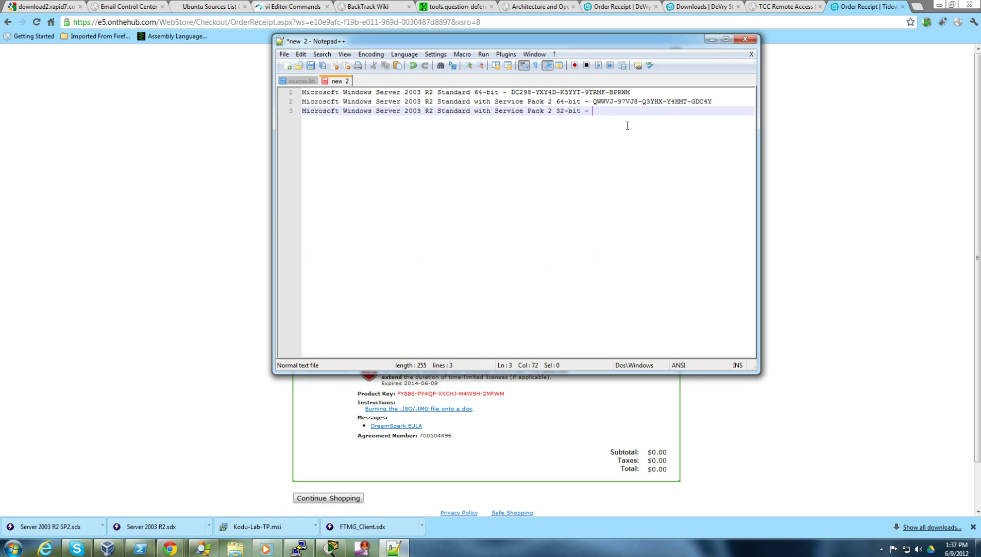
Step: Copy the product key from the order receipt, append it to the 32-bit line in Notepad++, and minimize Notepad++
click(182, 257)
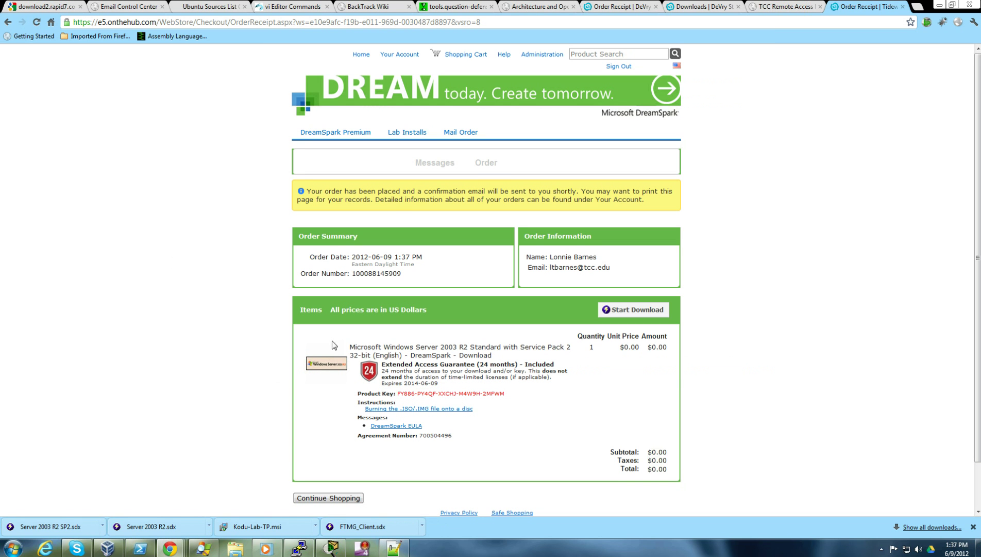
drag(399, 394, 508, 393)
key(ctrl+c)
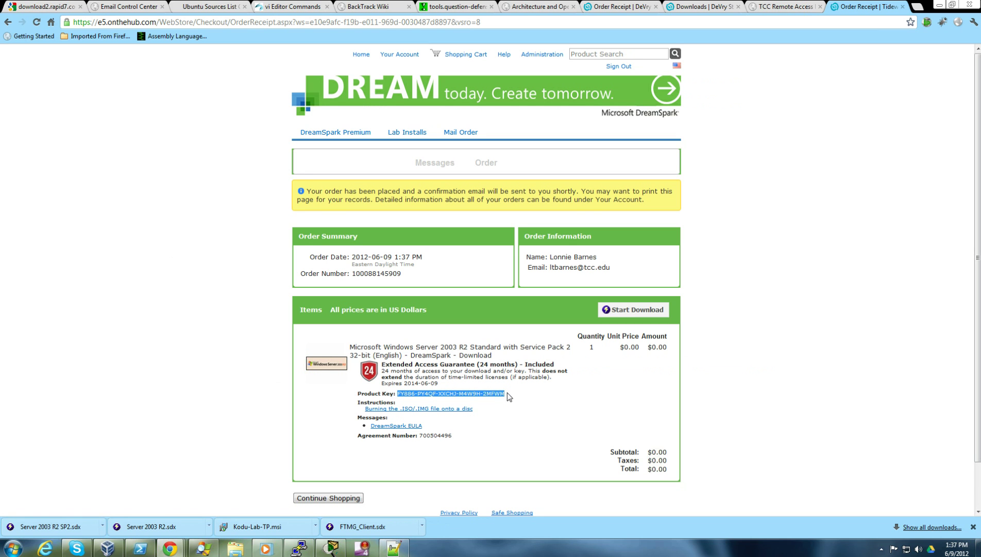
click(393, 548)
key(ctrl+v)
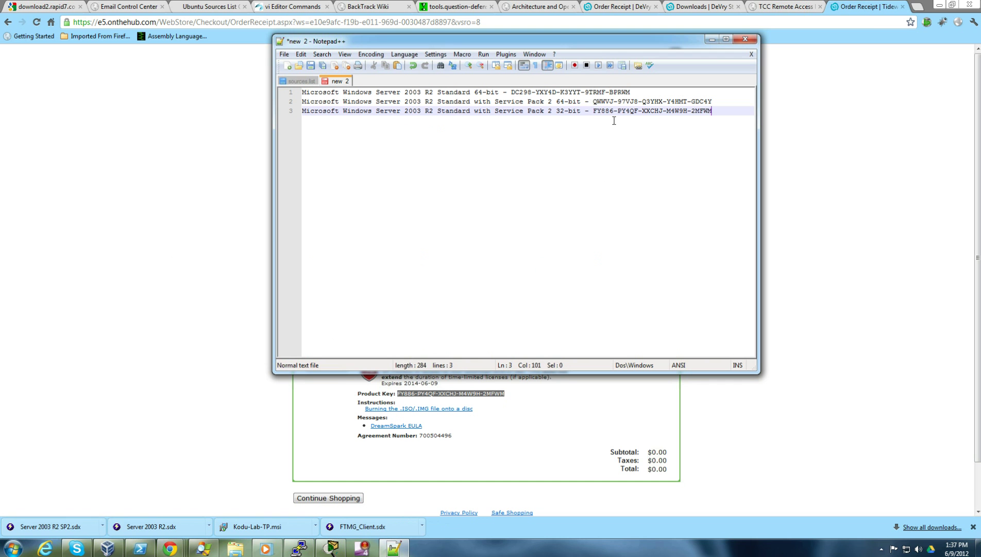
click(712, 39)
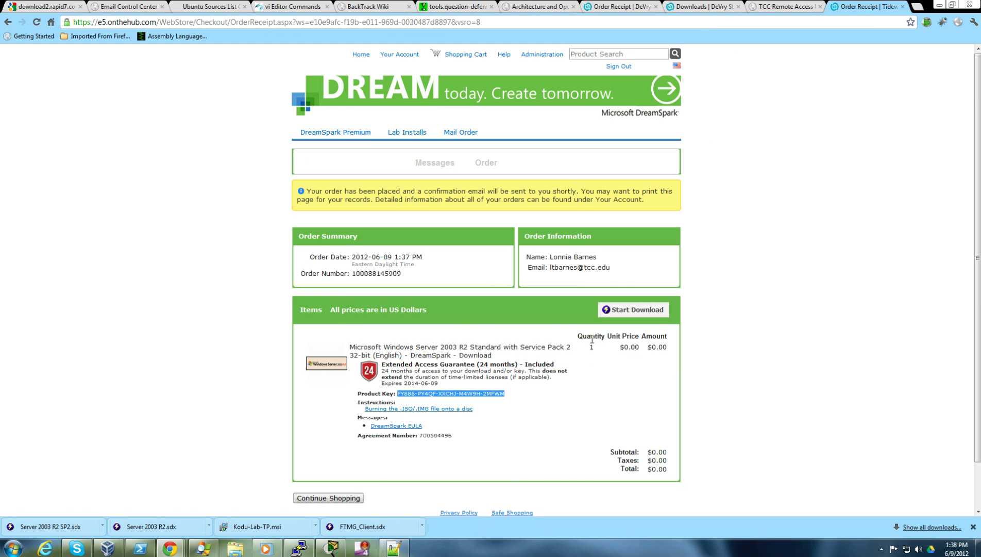
Step: Start the order's download and save its .SDX file as "Server 2003 R2 x86 SP2" in the Software (B:) drive
scroll(591, 345, down, 1)
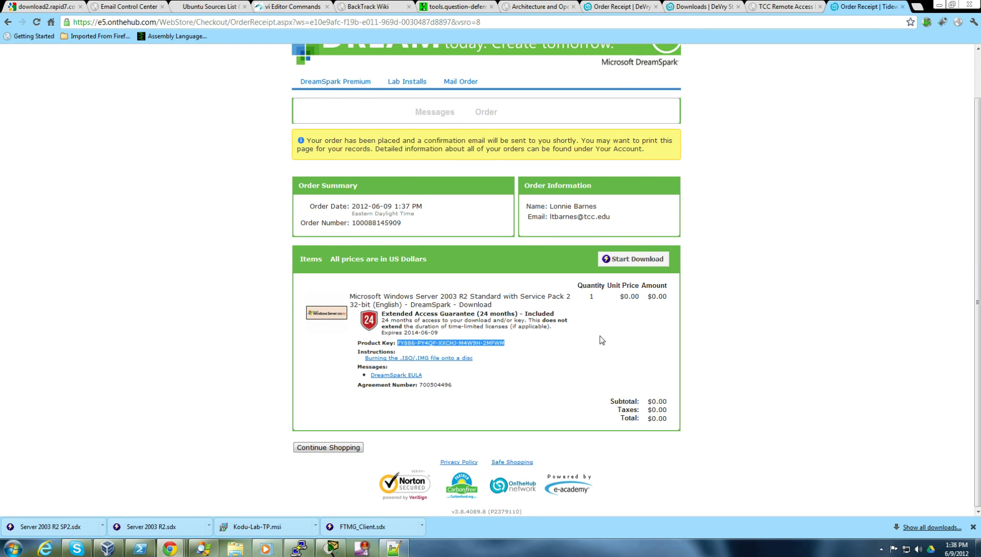
click(637, 258)
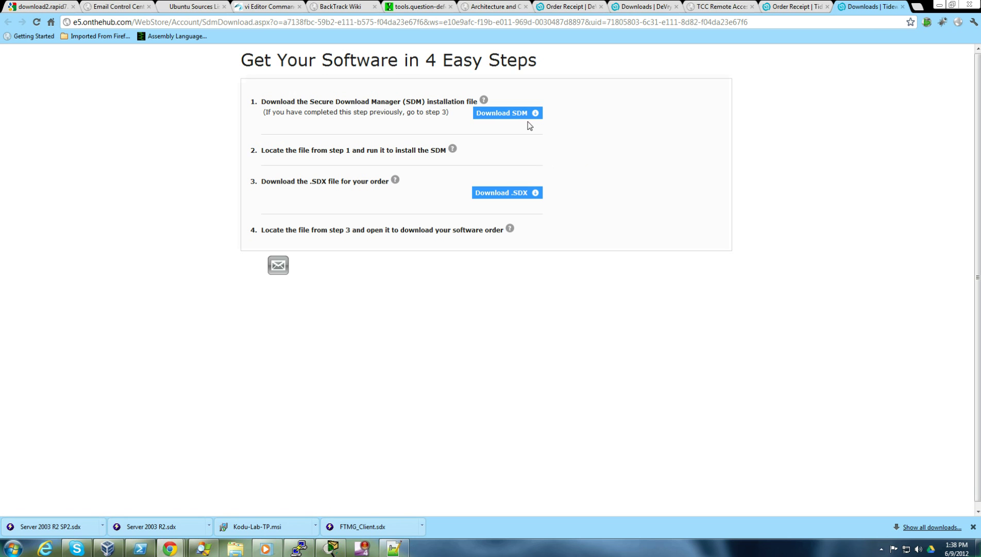
click(515, 194)
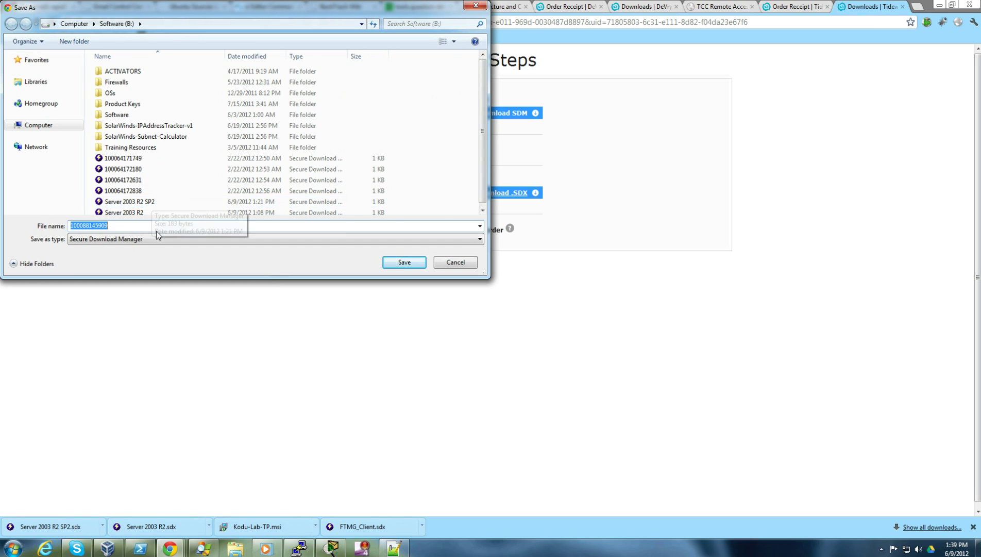
click(142, 204)
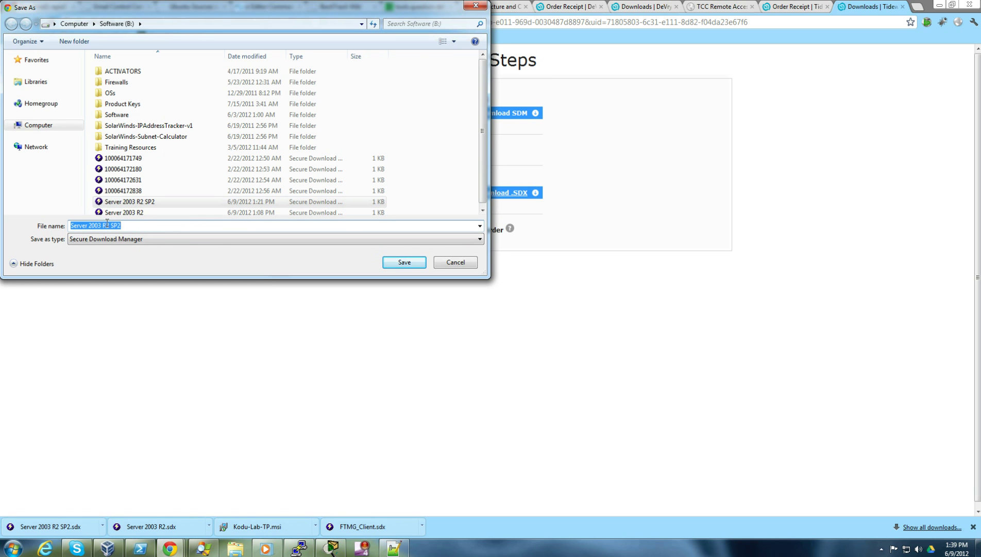
click(112, 225)
text(x86)
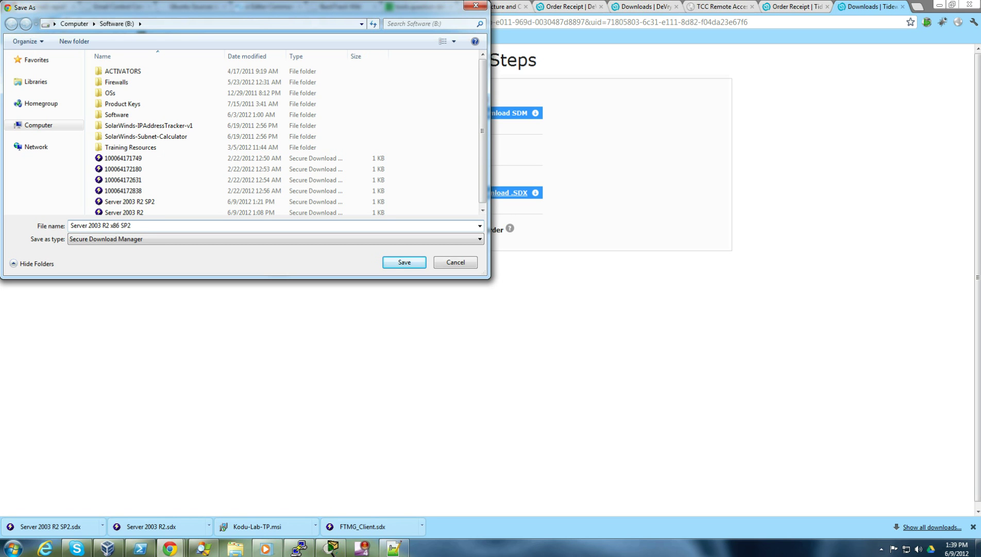
key(Return)
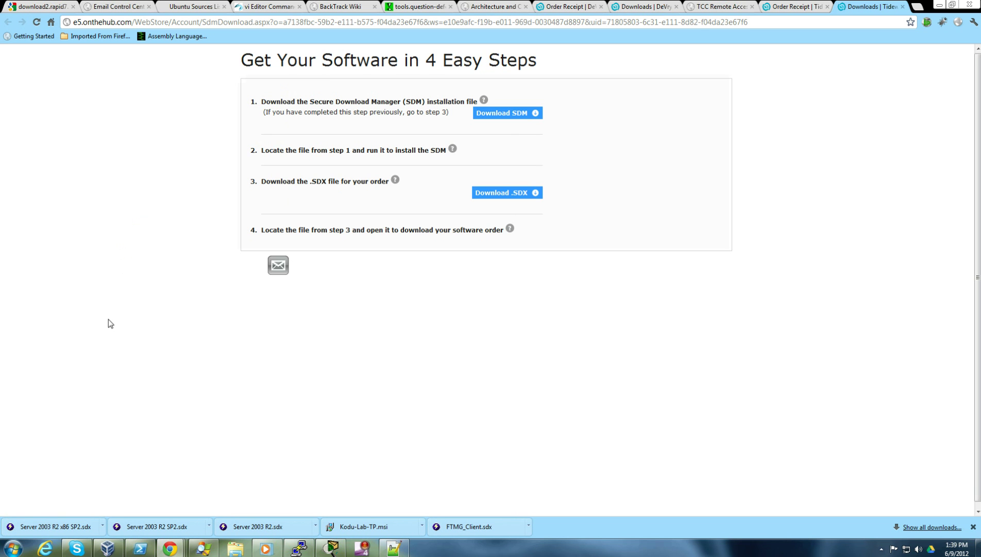
Step: Open the saved "Server 2003 R2 x86 SP2.sdx" file in Secure Download Manager and start downloading Disc 1 and Disc 2
click(29, 524)
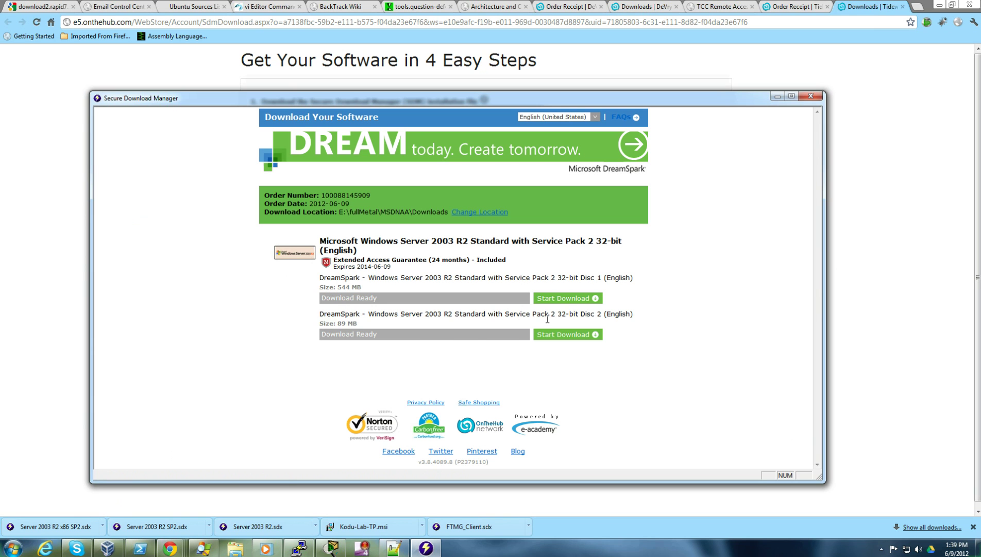
click(592, 299)
click(596, 335)
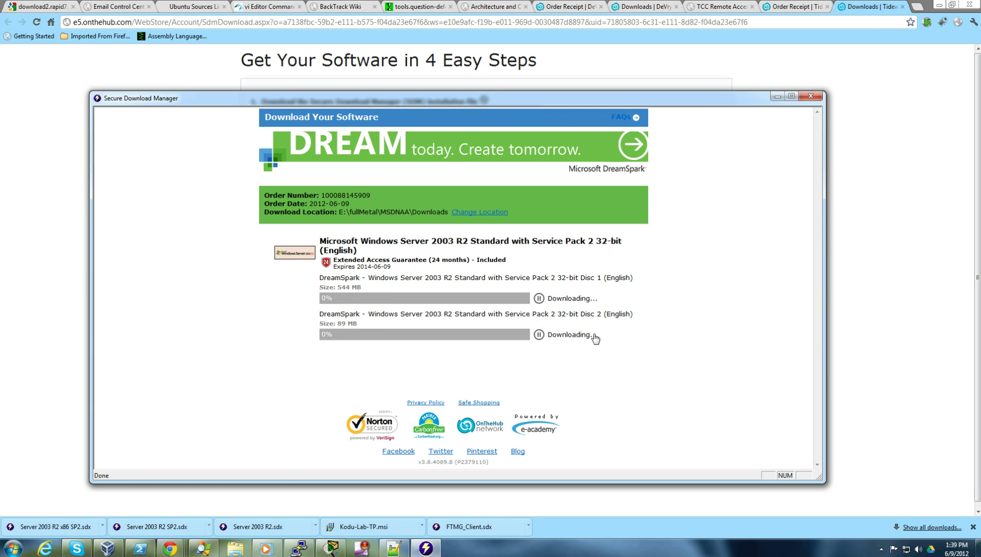